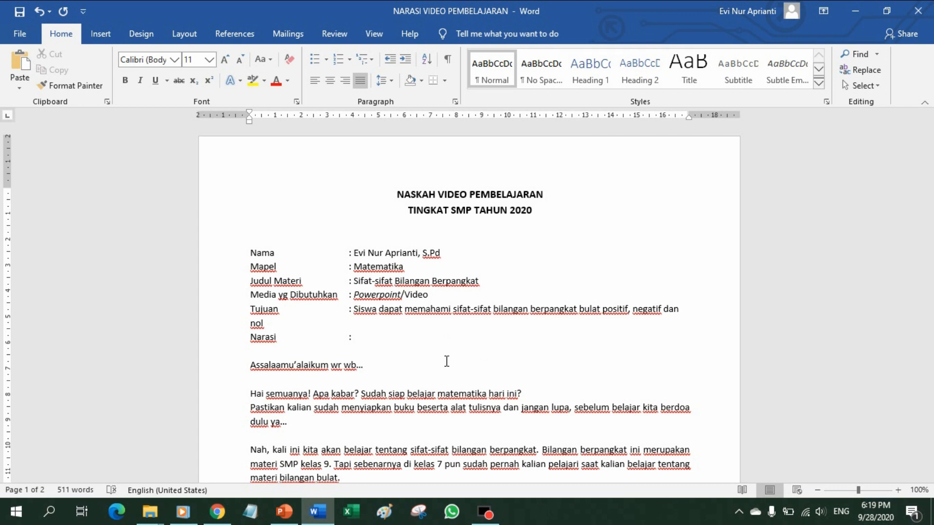
- Read through the two-page narration script for the learning video, from the heading details to the closing greeting
scroll(446, 361, "down", 3)
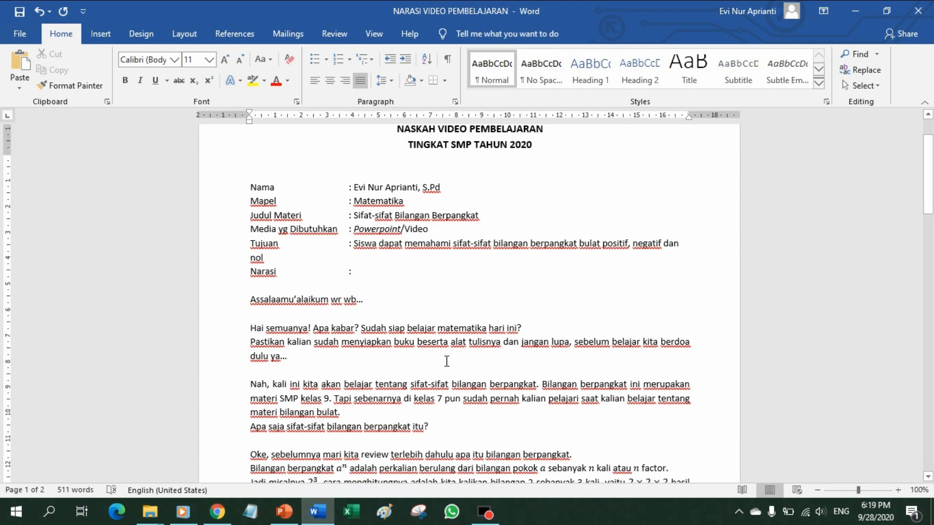
scroll(446, 360, "up", 2)
scroll(446, 359, "down", 2)
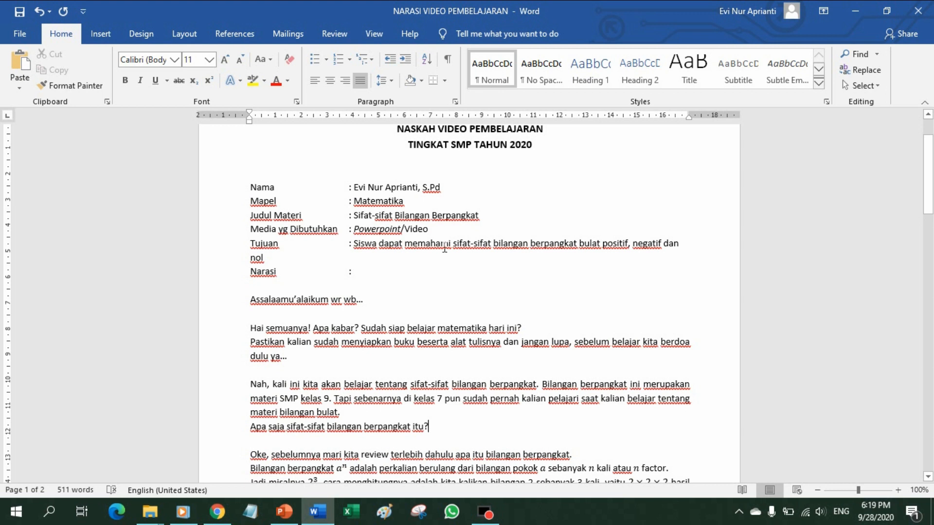
scroll(438, 281, "down", 3)
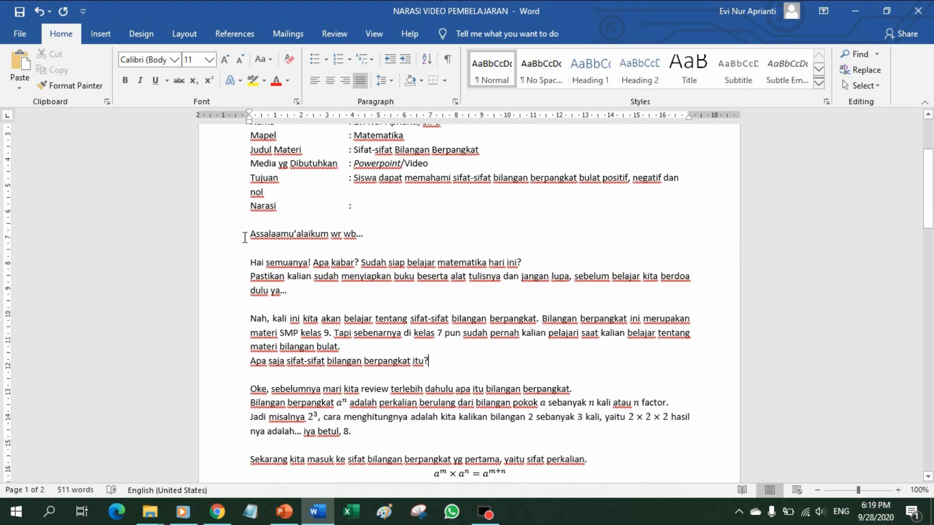
scroll(398, 326, "down", 15)
scroll(397, 326, "down", 20)
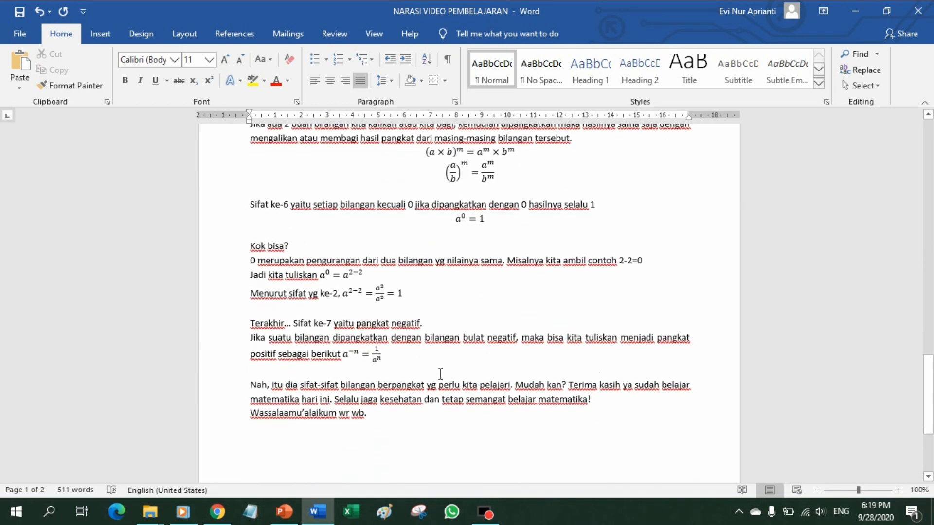
scroll(437, 370, "down", 6)
scroll(378, 337, "up", 5)
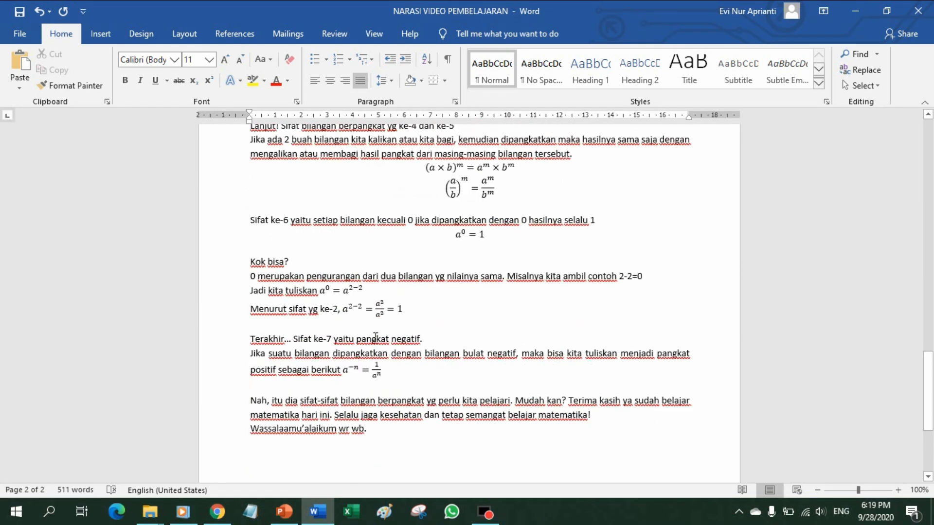
scroll(376, 339, "up", 20)
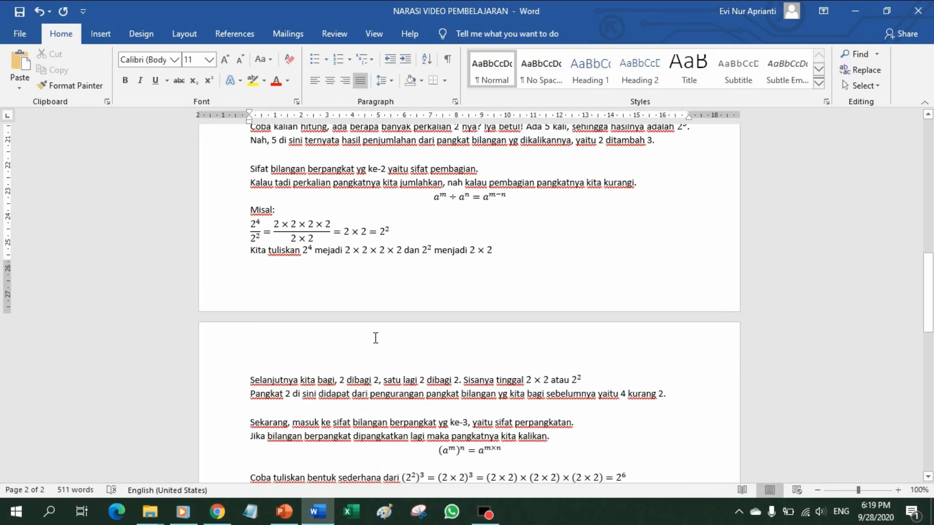
scroll(376, 338, "up", 20)
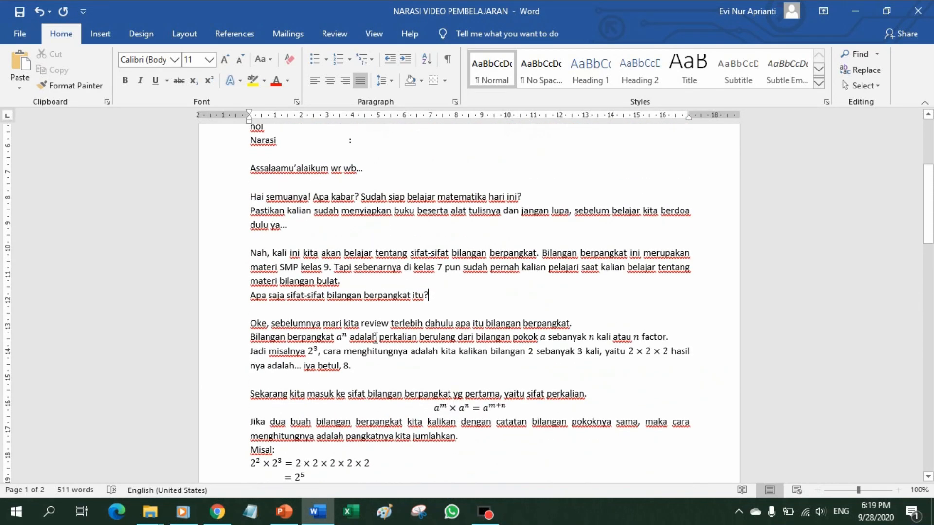
scroll(376, 337, "up", 9)
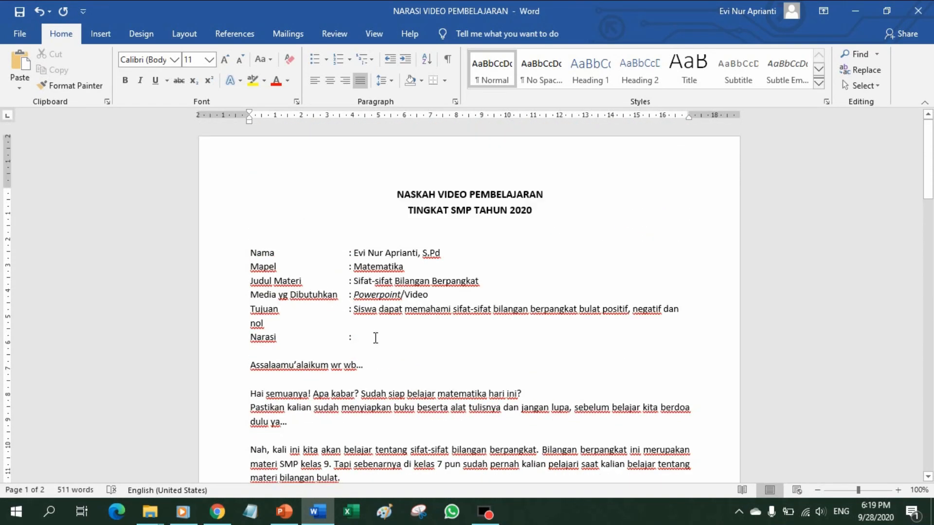
scroll(375, 338, "down", 2)
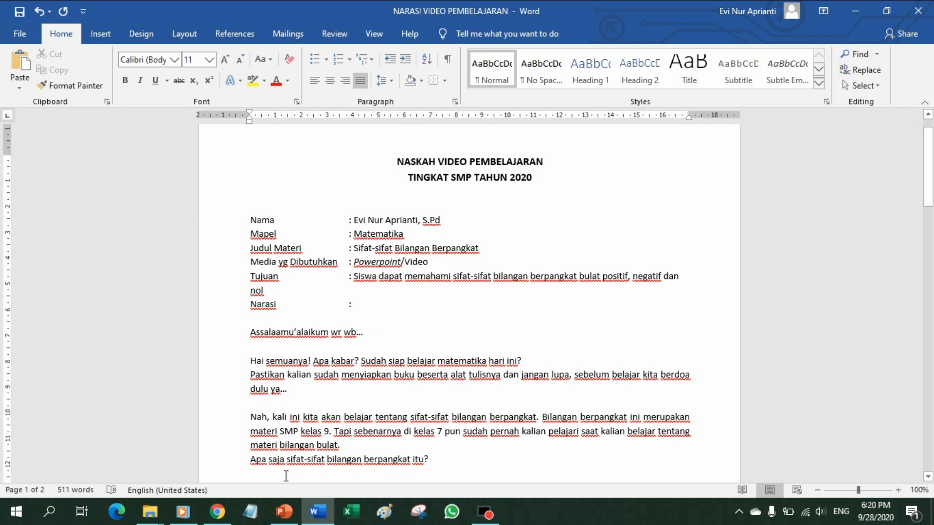
- Switch to the media player, listen to the start of the Narasi Video Pembelajaran_1 recording, stop it and return to the Word script
left_click(185, 519)
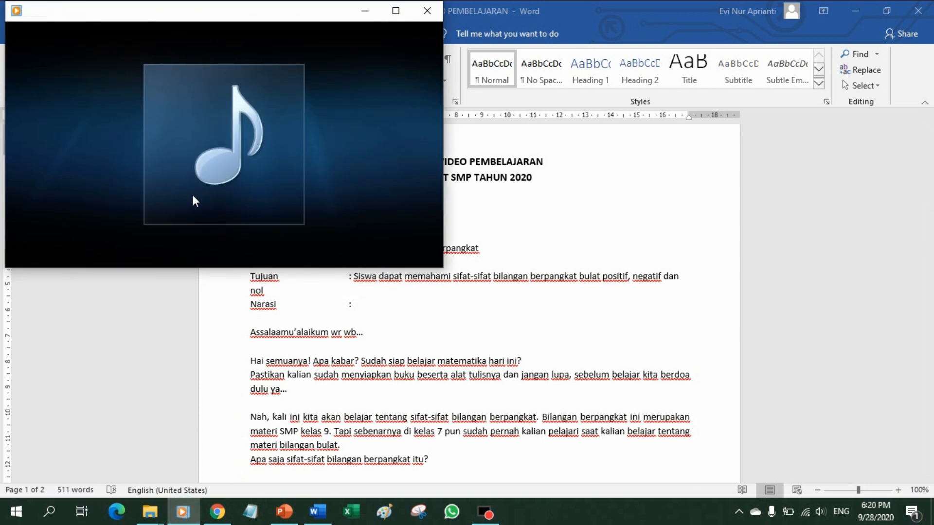
mouse_move(193, 190)
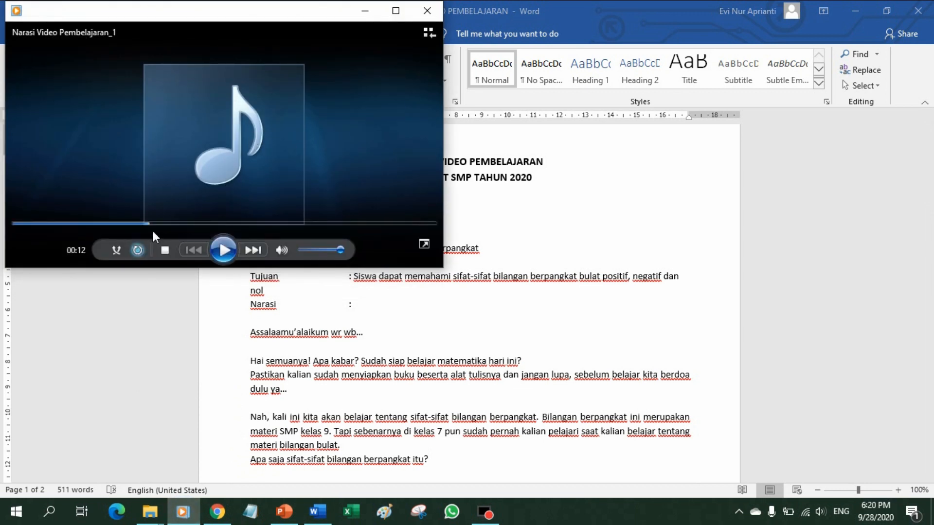
left_click(165, 250)
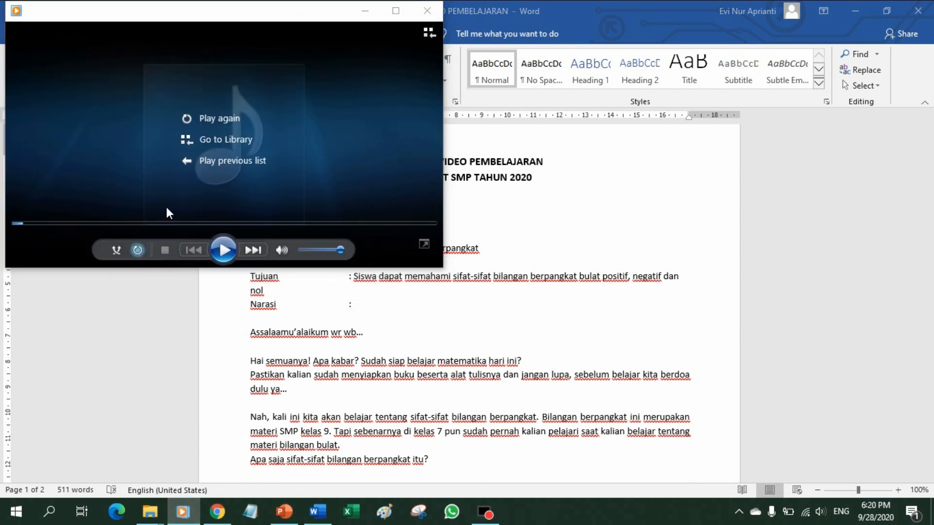
left_click(223, 253)
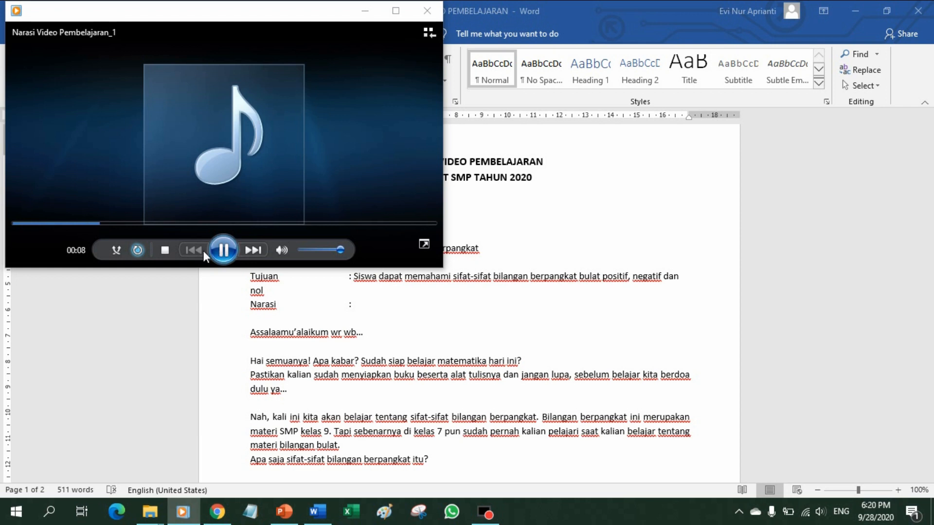
left_click(166, 250)
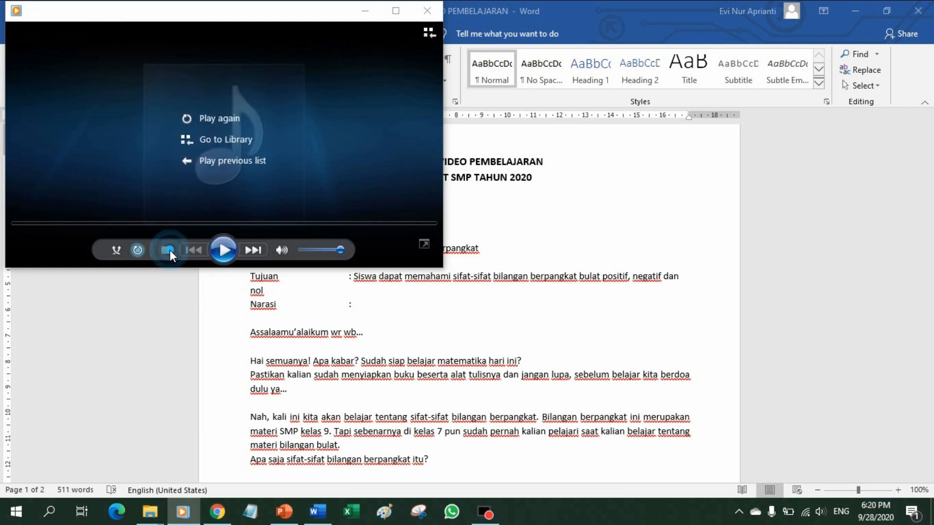
left_click(327, 333)
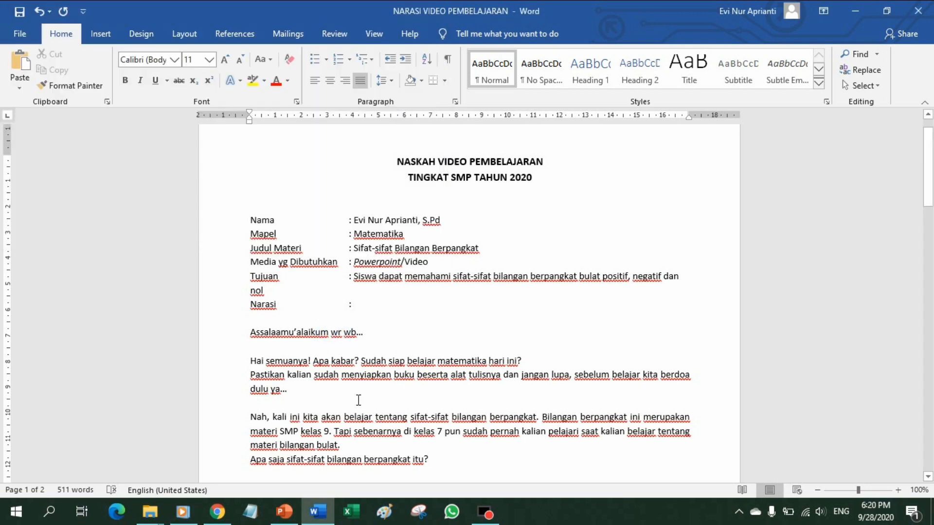
- Switch to the PowerPoint presentation SIFAT BILANGAN BERPANGKAT and look over its slides through slide 6
left_click(287, 512)
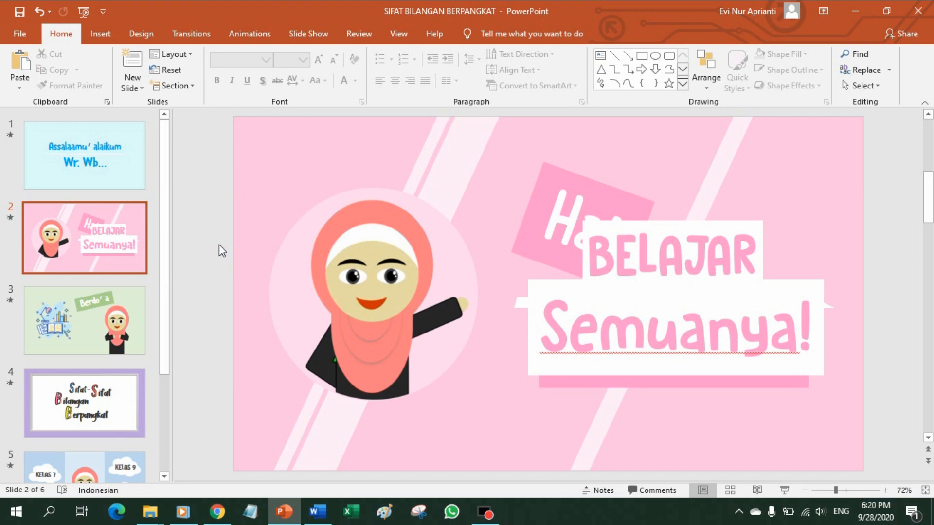
key("Up")
left_click_drag(167, 201, 166, 326)
left_click(121, 410)
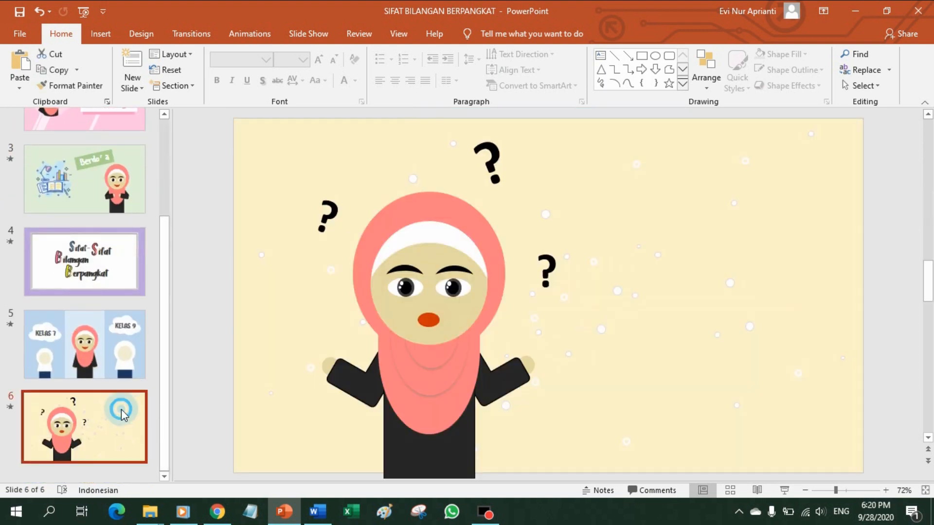
left_click(125, 343)
scroll(127, 292, "up", 3)
- Insert the audio file Narasi Video Pembelajaran_1 on slide 1 and move its icon to the slide's upper-left corner
left_click(111, 165)
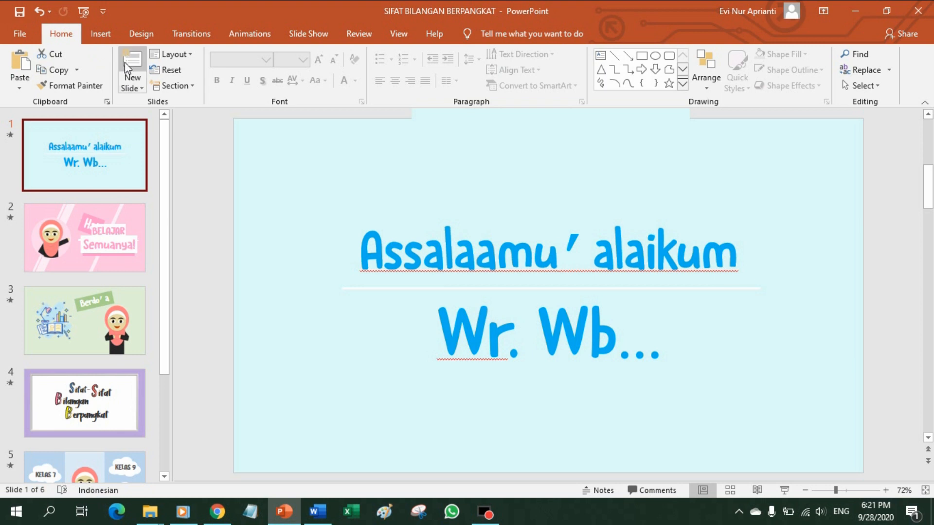
left_click(102, 35)
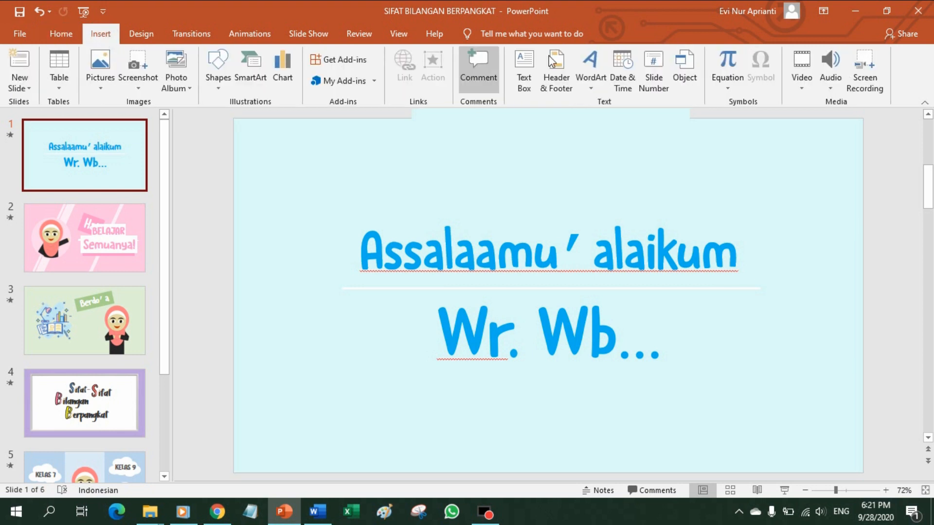
left_click(833, 87)
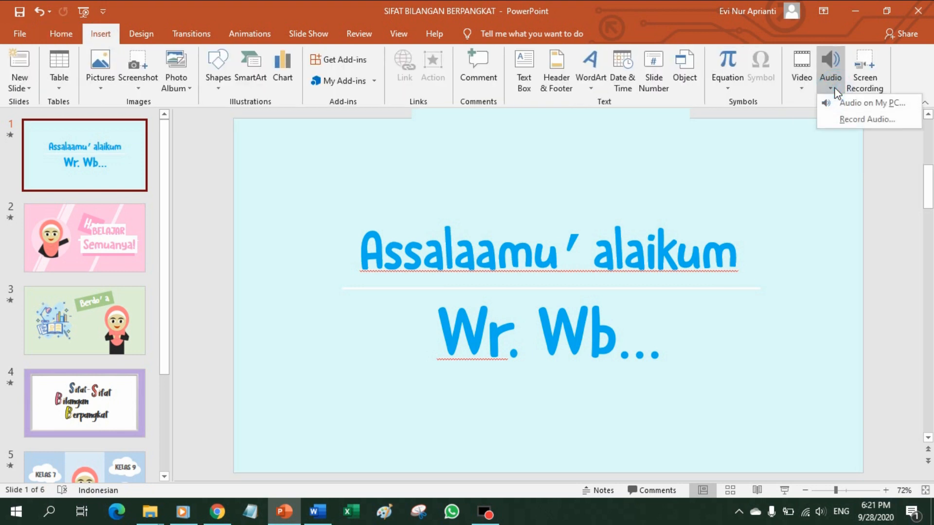
left_click(854, 106)
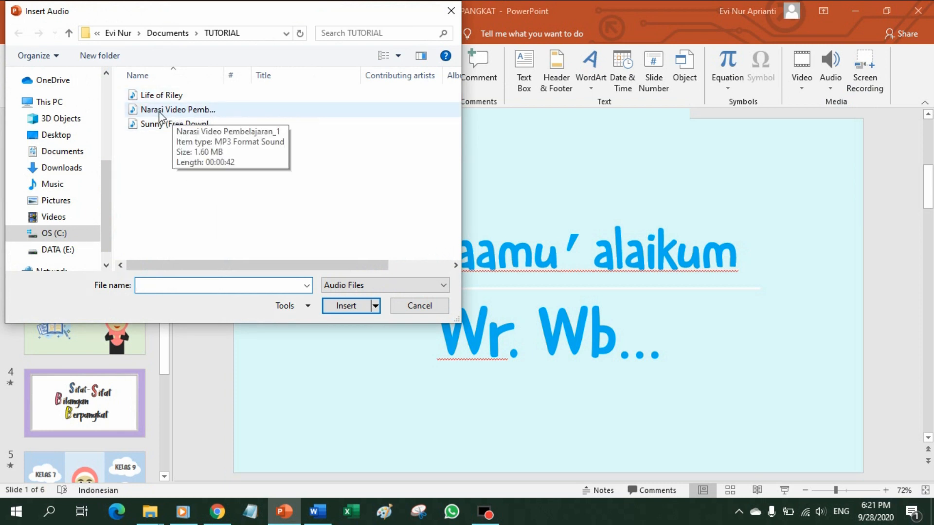
left_click(208, 112)
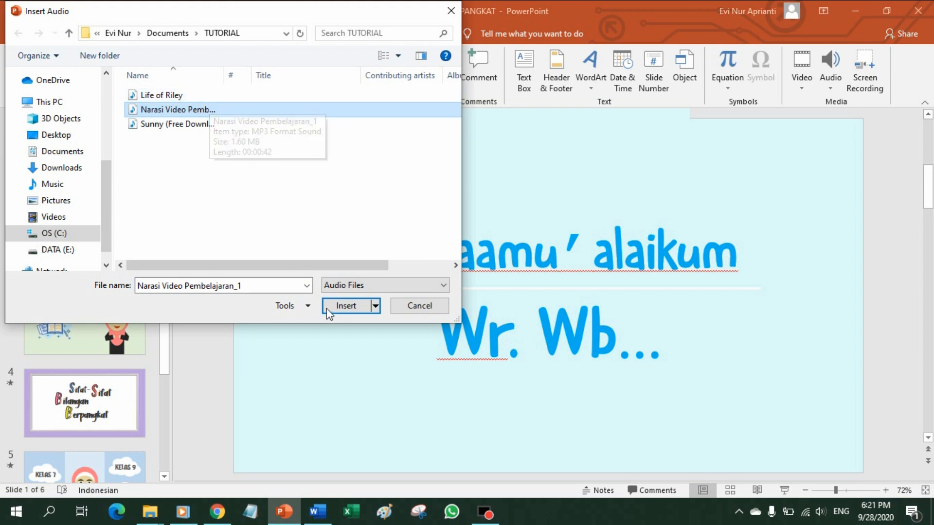
left_click(350, 306)
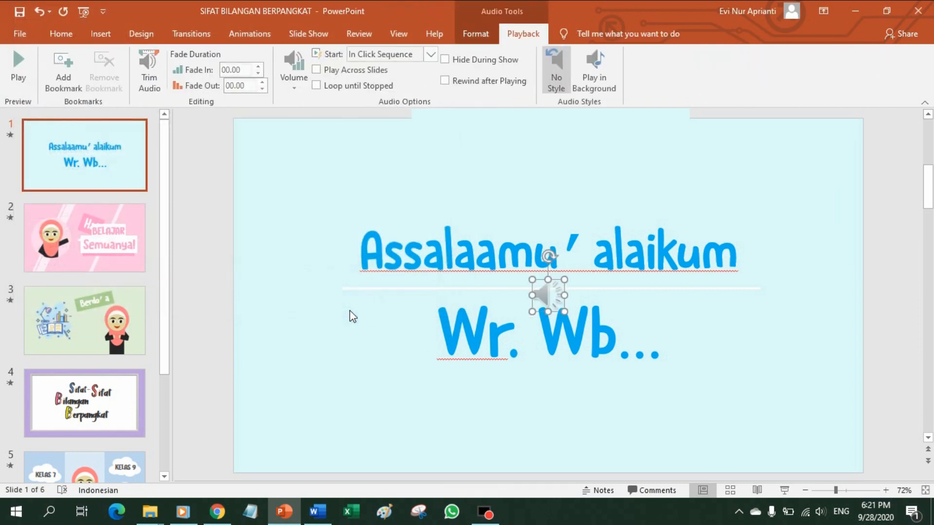
left_click_drag(550, 307, 286, 168)
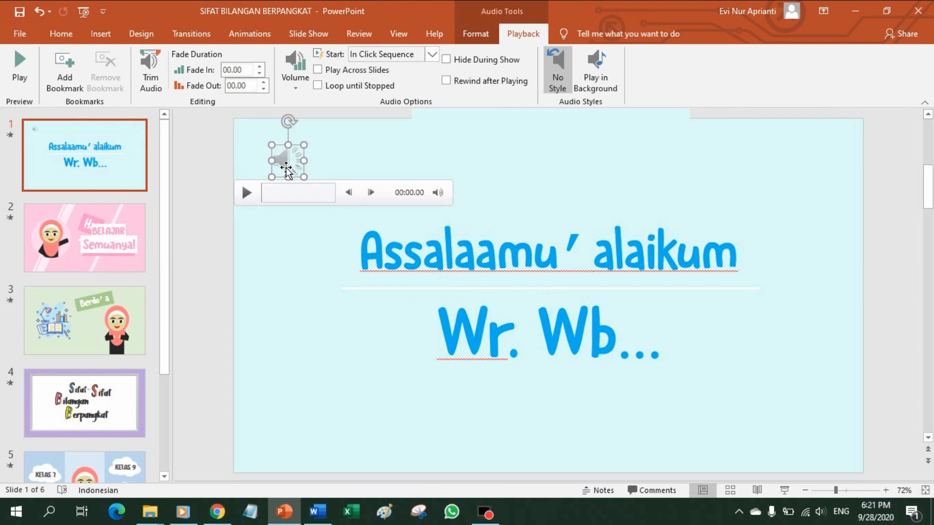
- Preview the narration clip briefly and set it to Play in Background with Loop until Stopped turned off
left_click(248, 194)
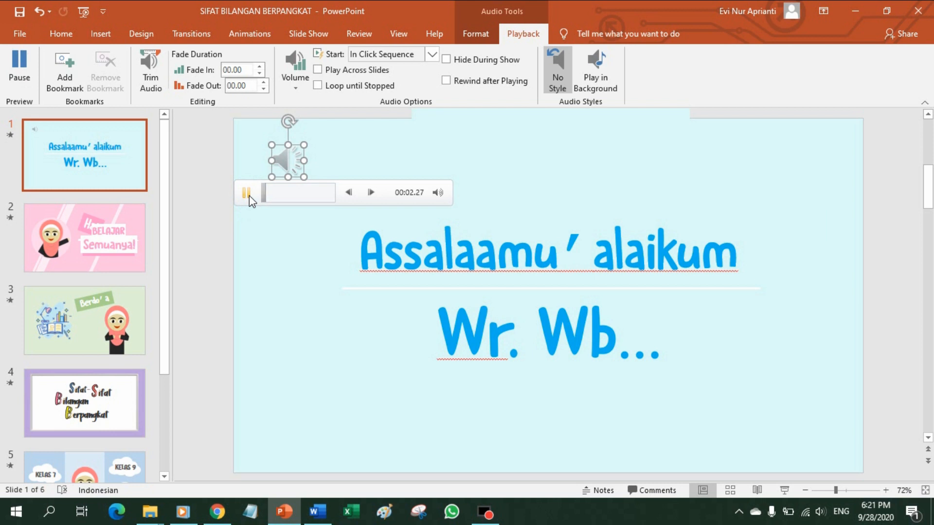
left_click(248, 193)
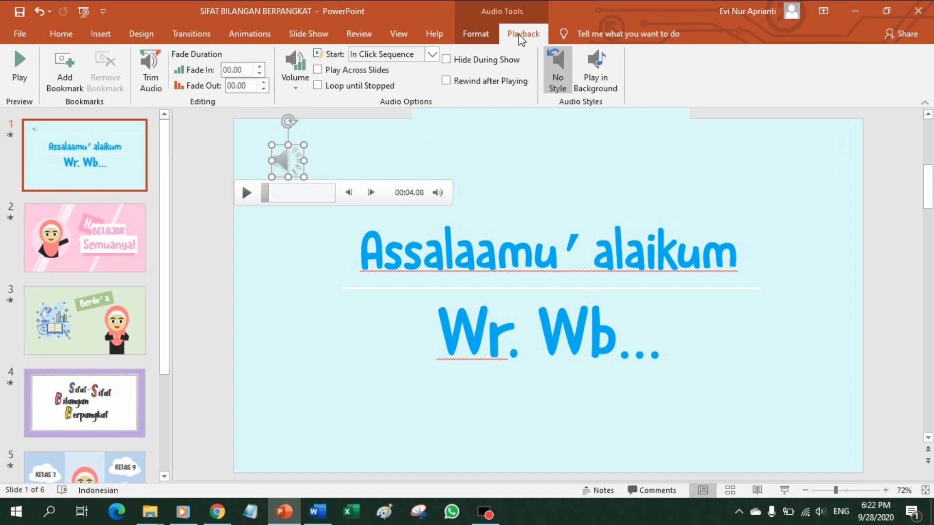
left_click(612, 94)
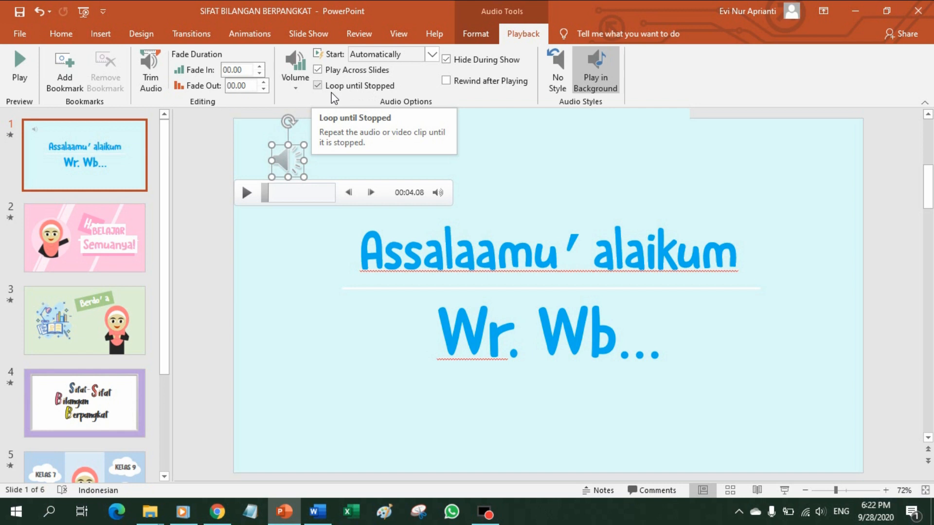
left_click(317, 86)
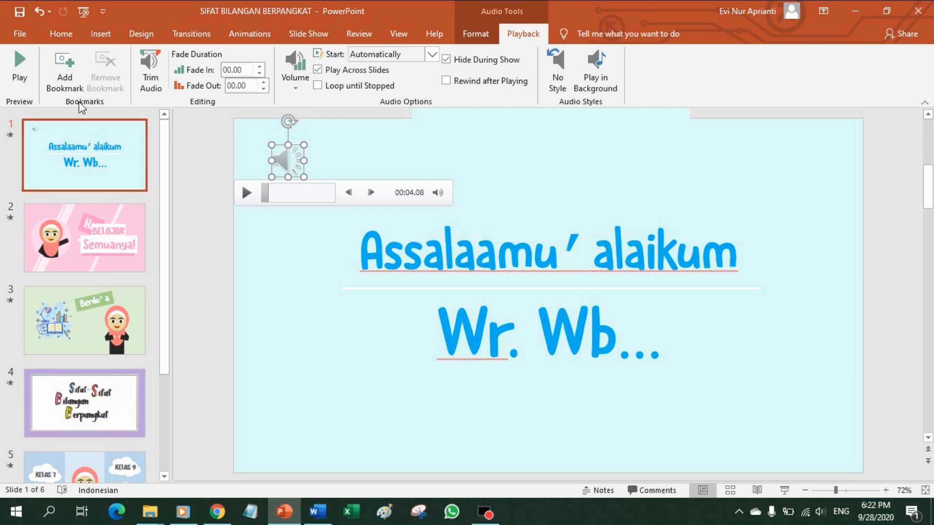
- Insert the audio file Sunny (Free Download) on slide 1 and move its icon near the slide's lower-right corner
left_click(108, 37)
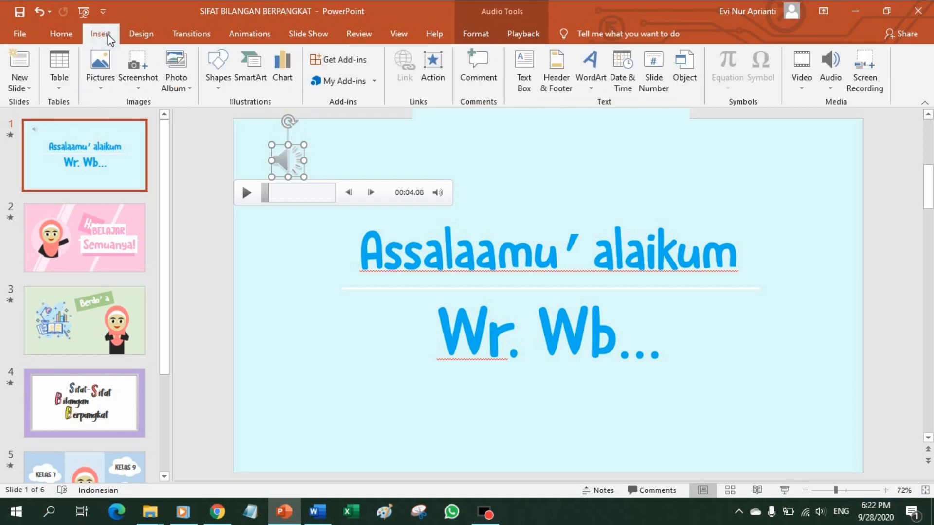
left_click(832, 86)
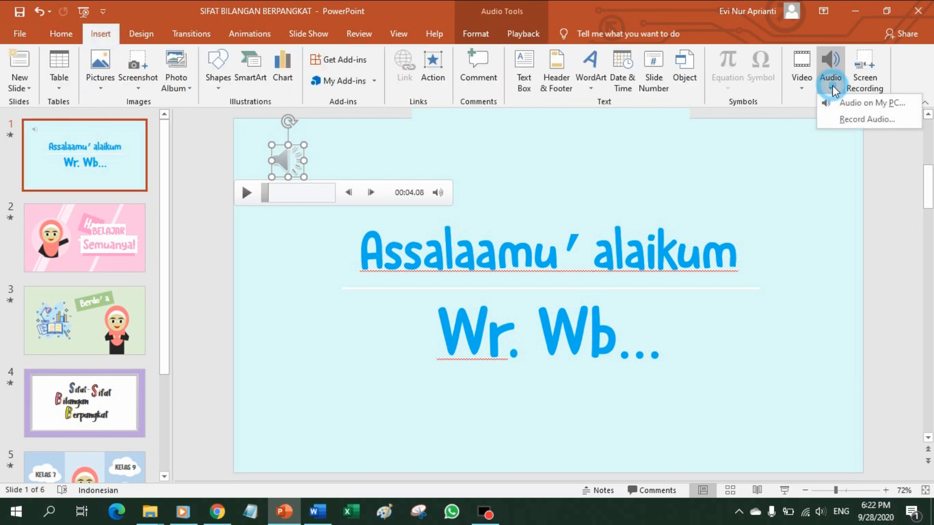
left_click(861, 107)
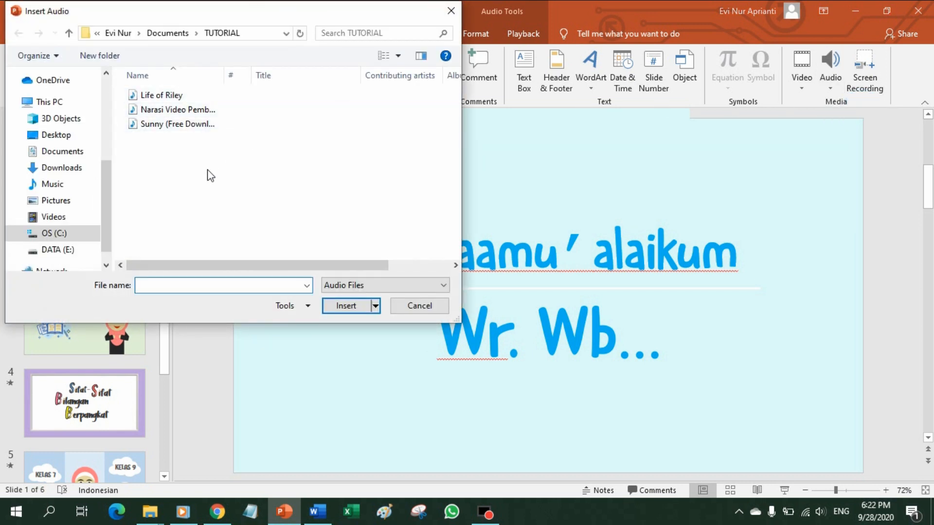
left_click(166, 129)
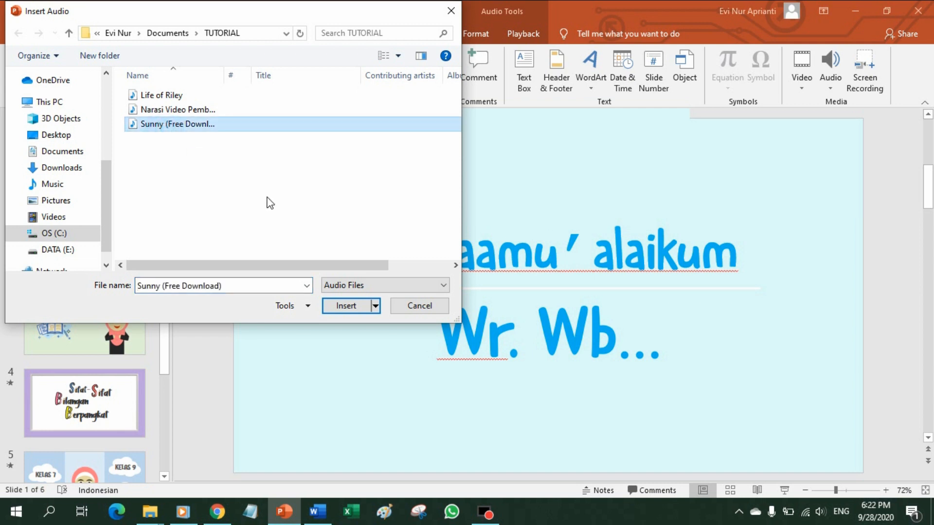
left_click(346, 306)
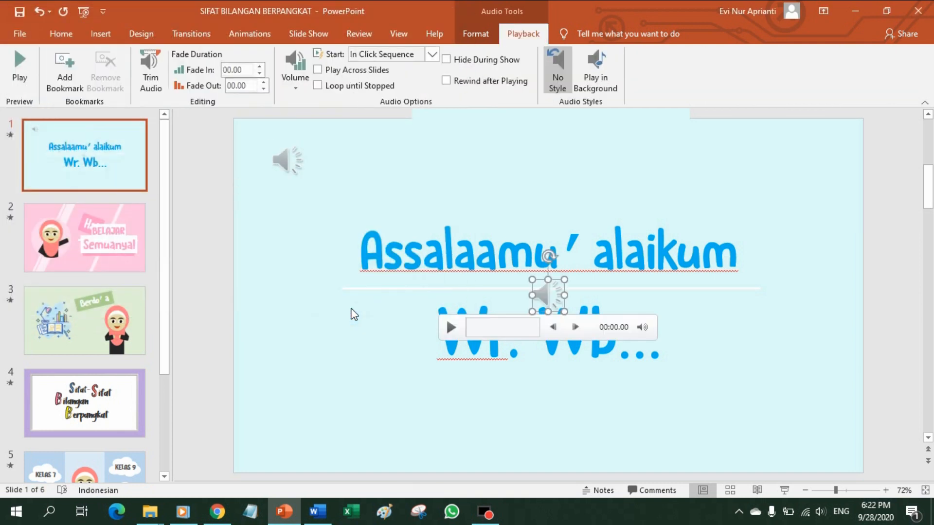
left_click_drag(546, 294, 785, 410)
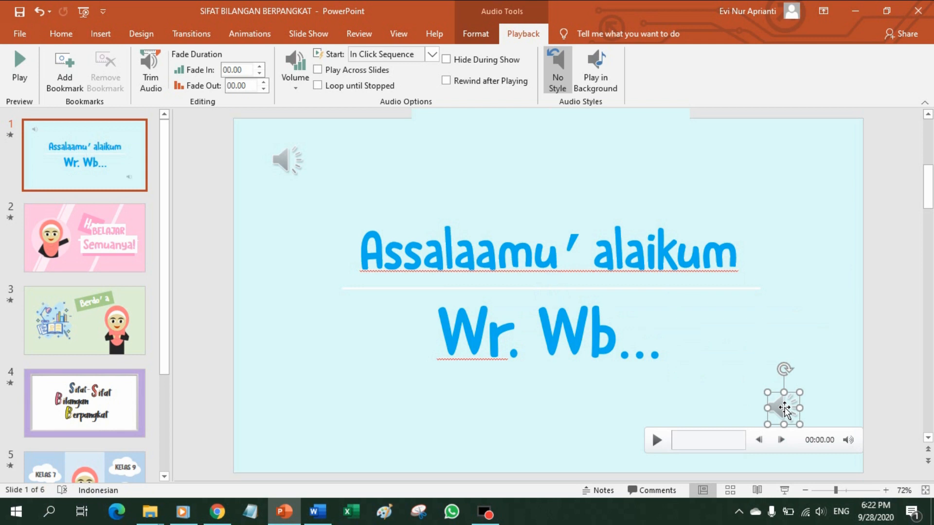
- Preview the Sunny music clip on slide 1
left_click(657, 441)
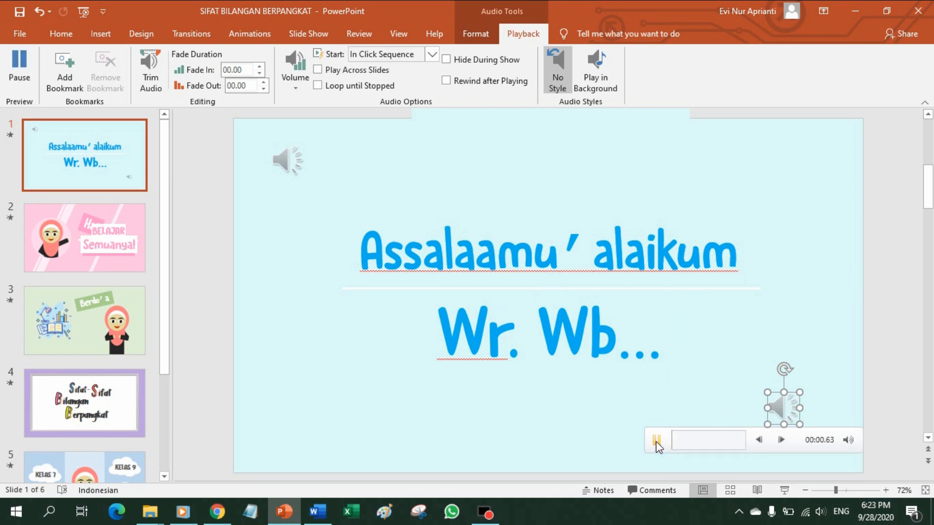